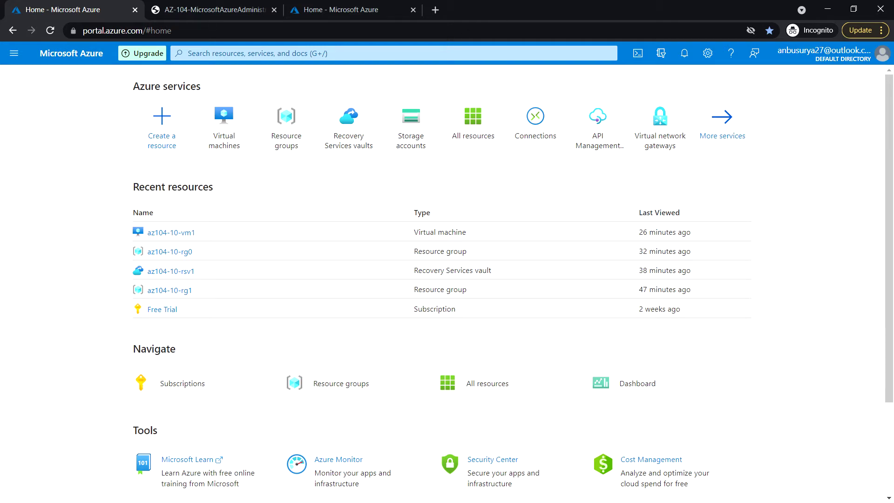
- Switch to the virtual machine's remote desktop session, return the Azure portal to Home and minimise the browser
key("alt+Tab")
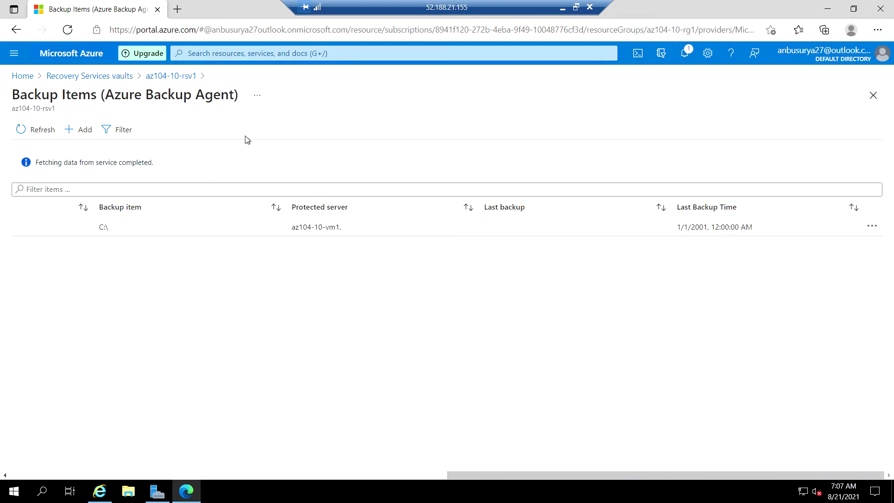
left_click(77, 59)
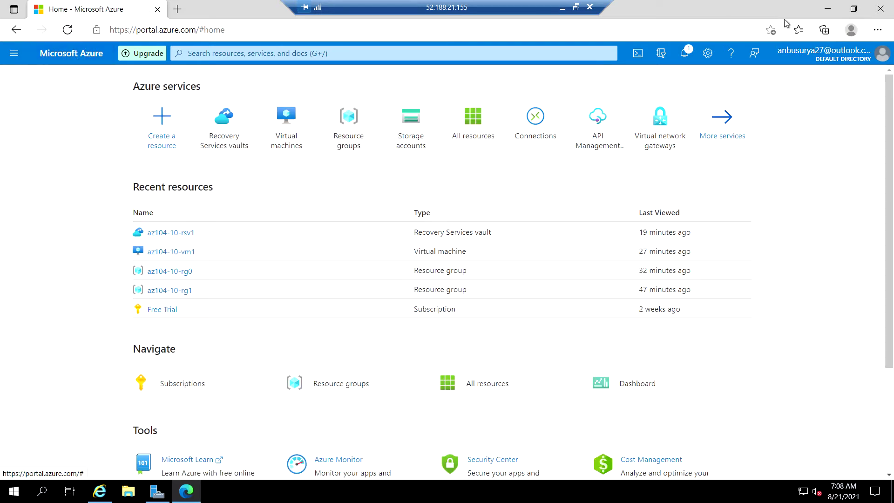
left_click(821, 12)
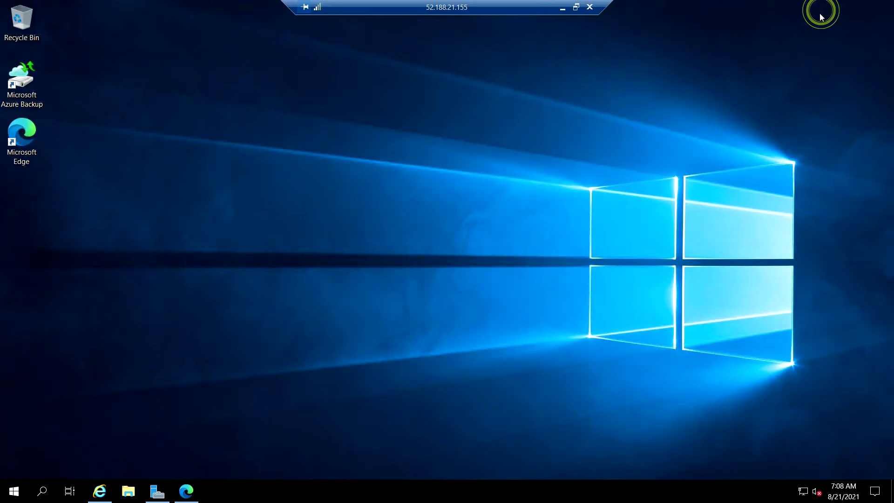
- Open the C:\Windows\System32 folder in File Explorer on the virtual machine
left_click(129, 491)
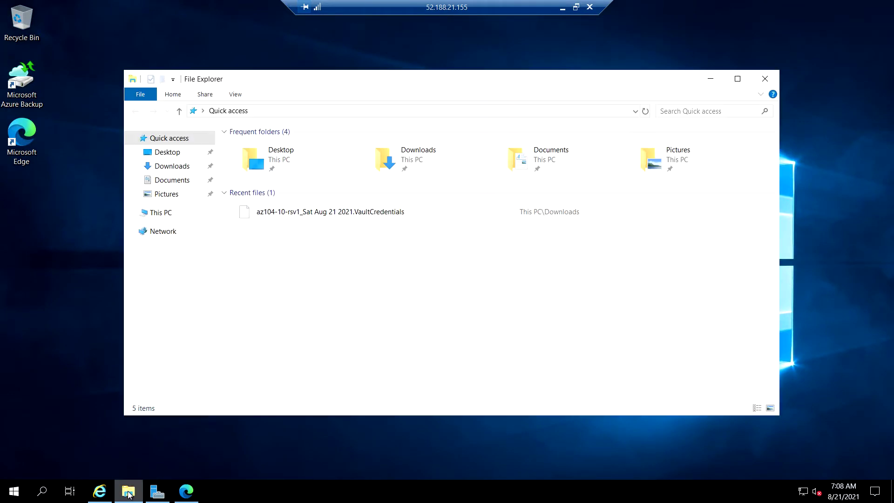
left_click(174, 214)
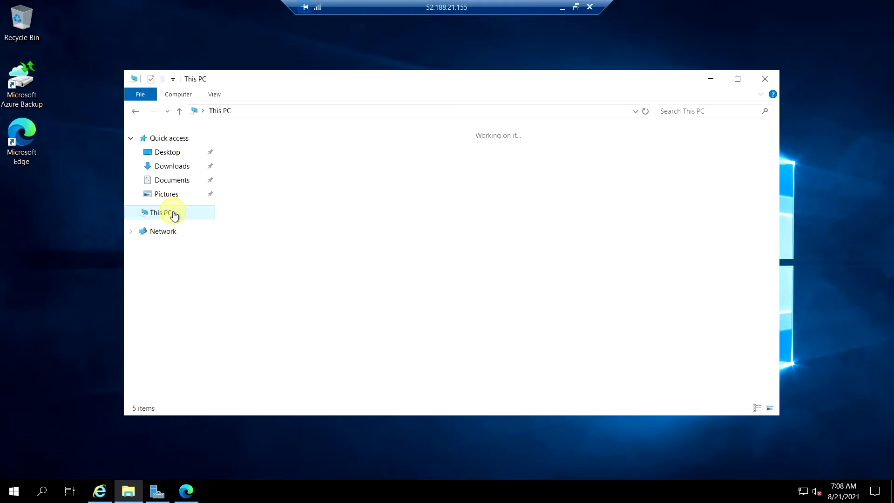
left_click(307, 270)
double_click(307, 271)
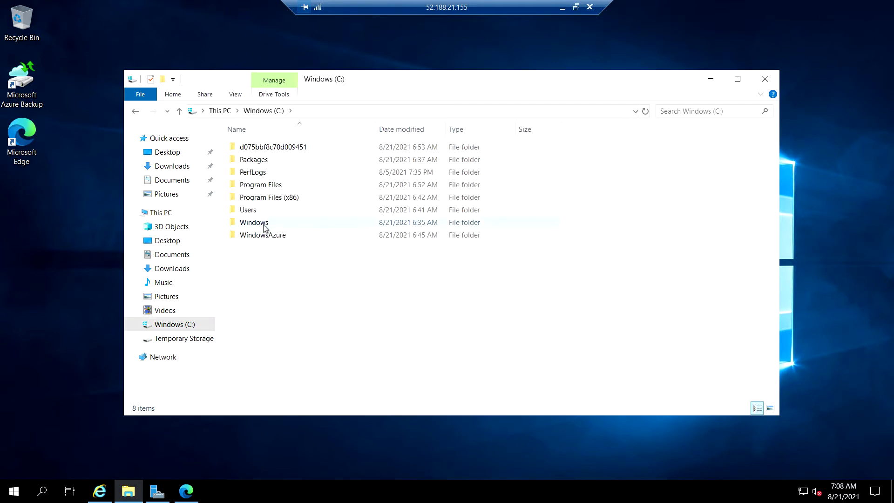
double_click(254, 223)
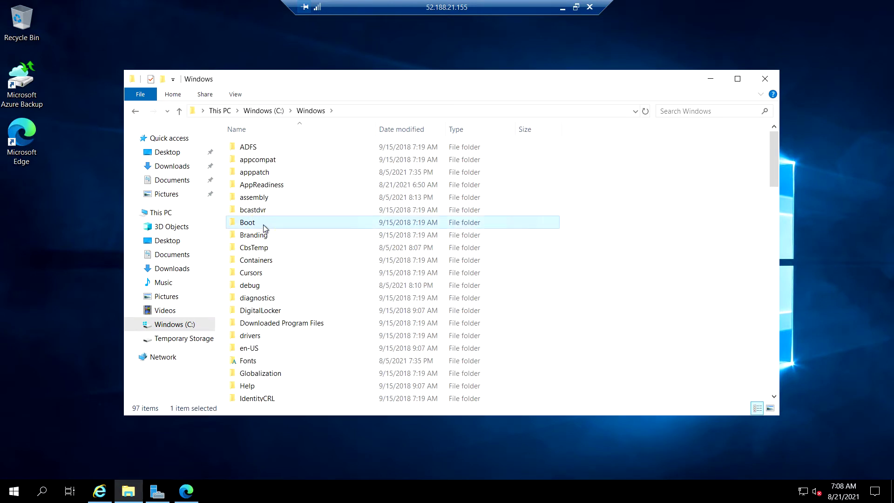
type("sys")
key("Down")
key("Return")
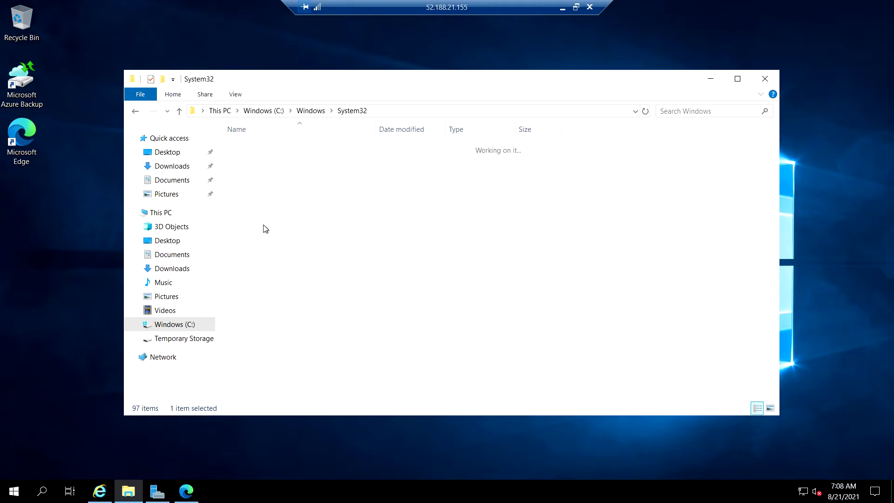
- Find the drivers folder inside System32 and open its etc subfolder
type("a")
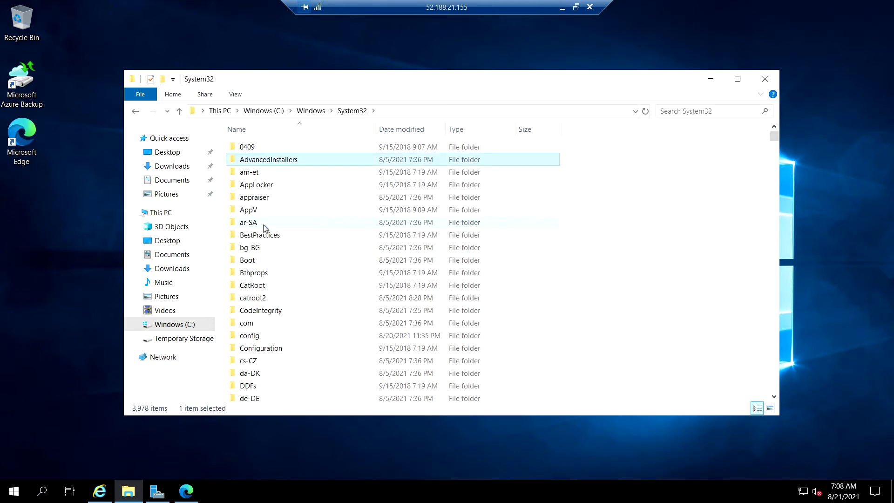
type("ddd")
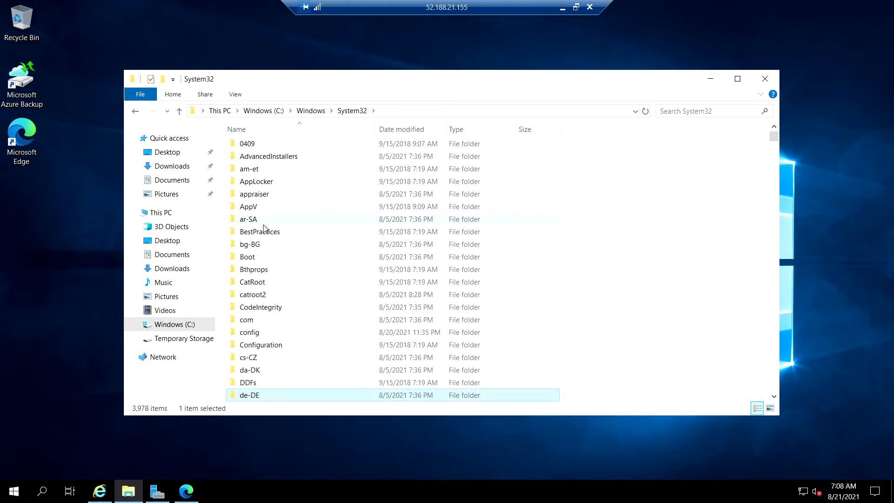
type("dr")
key("Return")
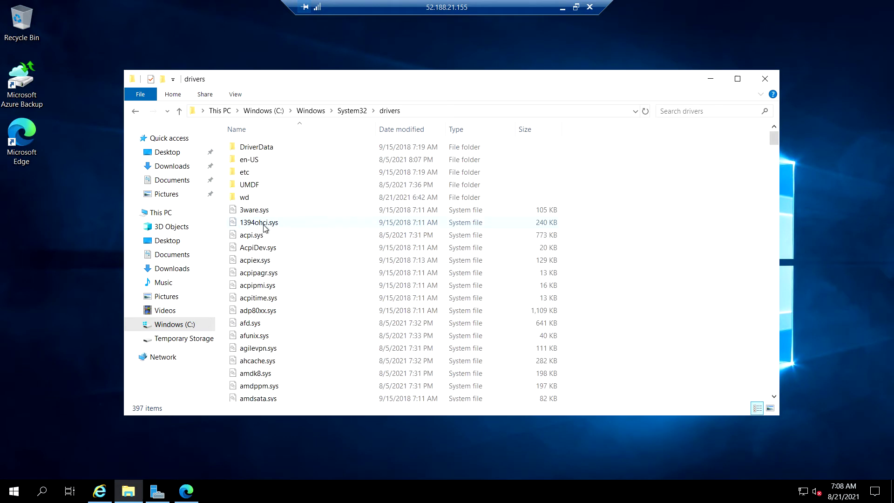
type("et")
key("Return")
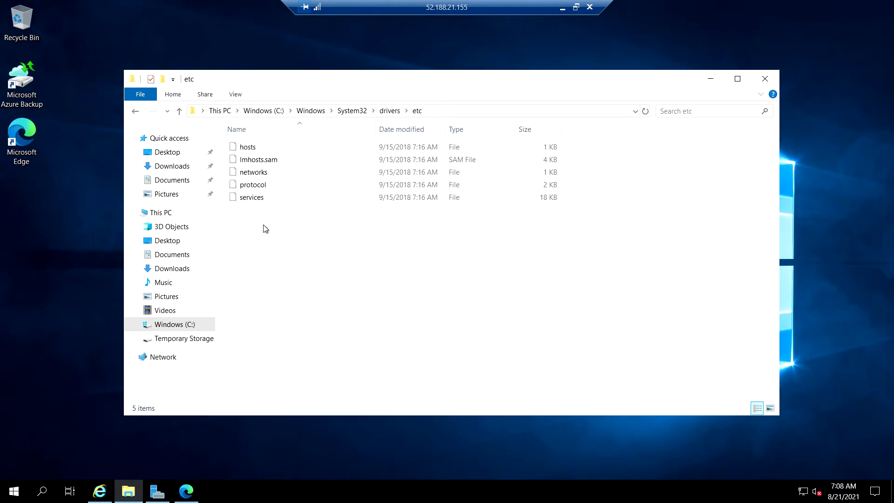
- Permanently delete the hosts file from the etc folder and close File Explorer
type("h")
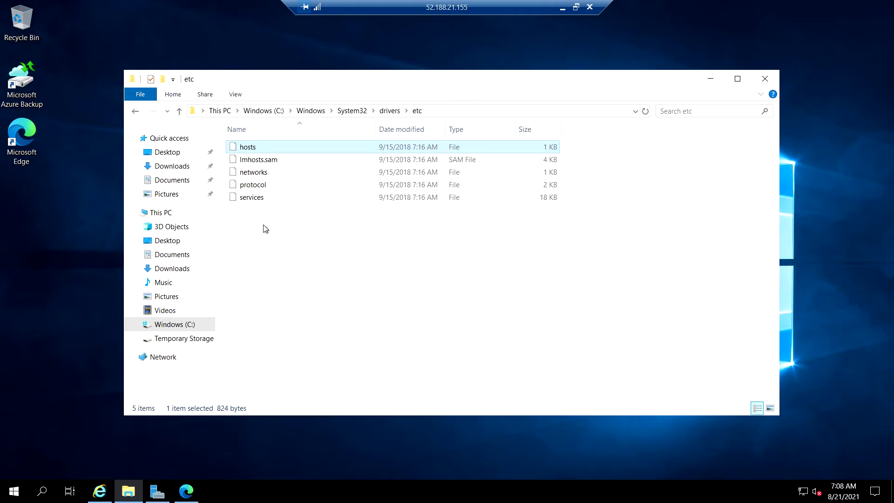
key("shift+Delete")
key("Return")
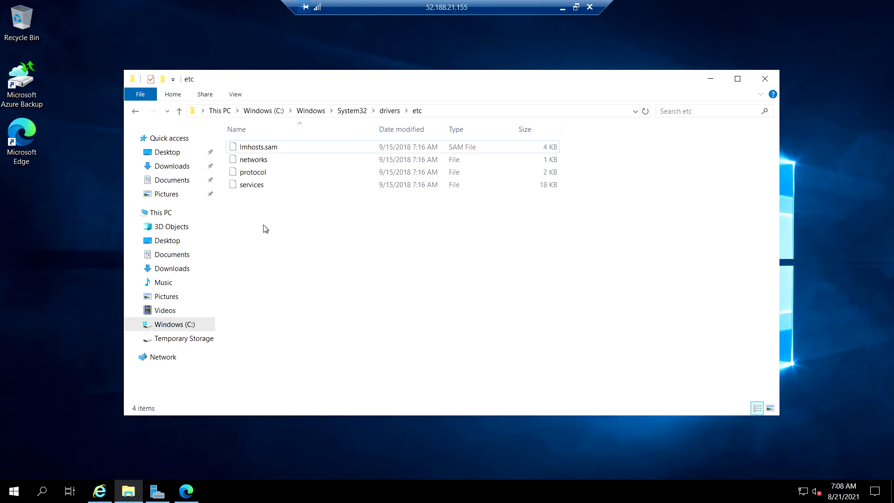
left_click(760, 82)
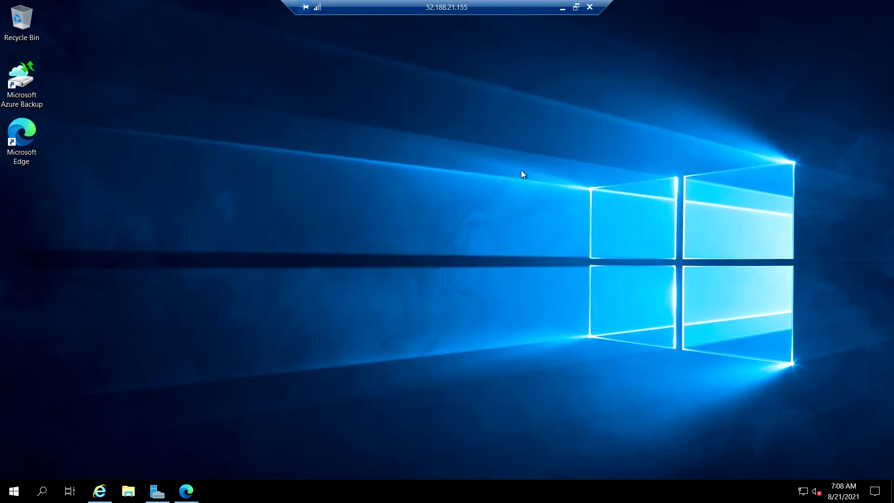
- Launch Microsoft Azure Backup and start the Recover Data wizard
left_click(16, 492)
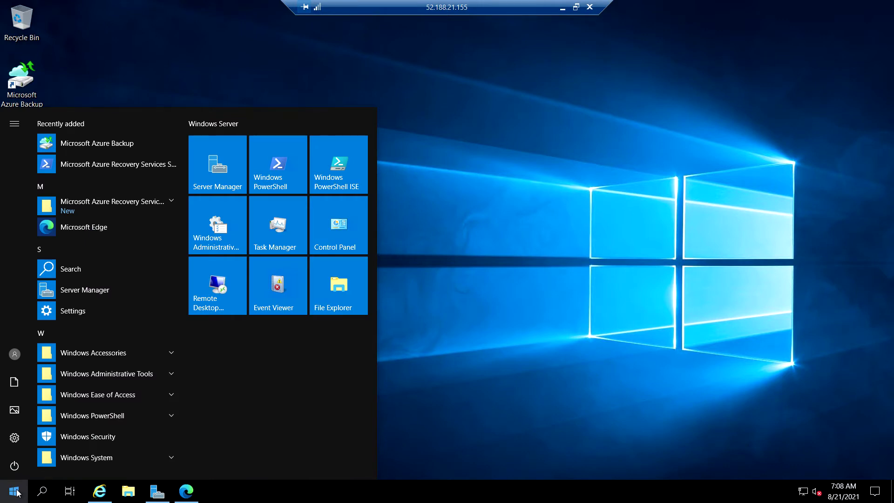
left_click(133, 147)
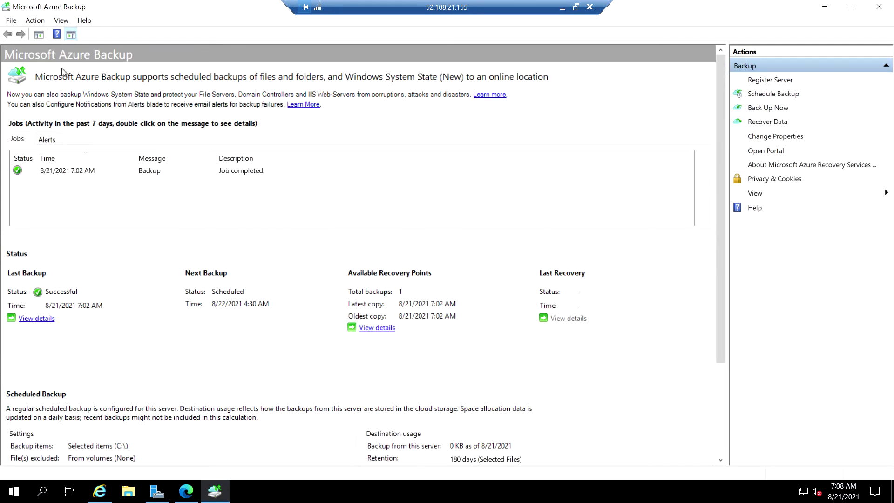
left_click(38, 21)
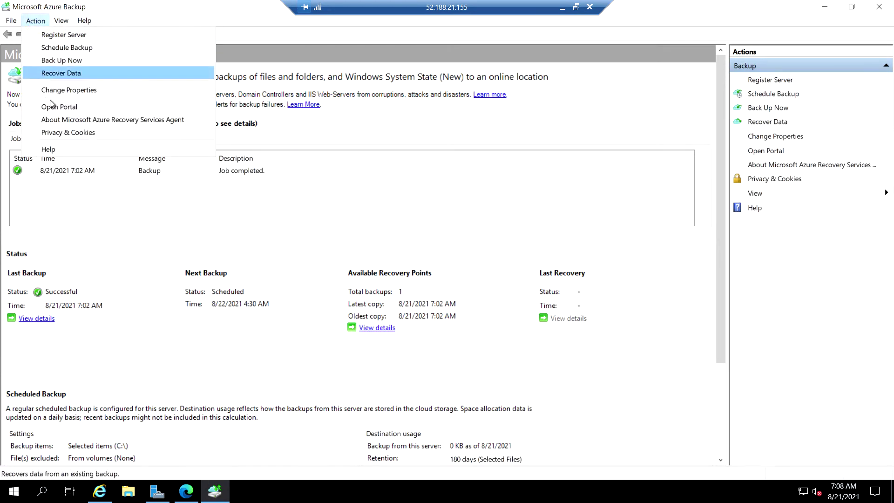
left_click(73, 73)
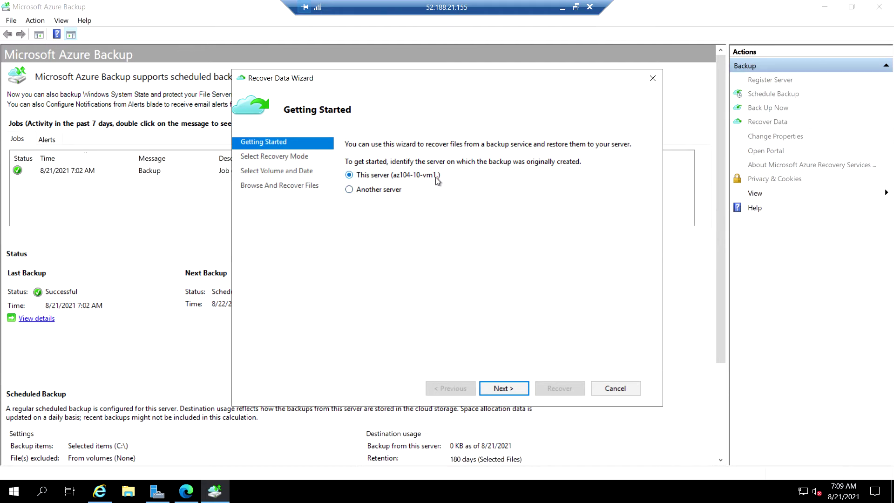
- Configure recovery from this server for individual files and folders, select volume C:\ and mount the 8/21/2021 7:02 AM recovery point
left_click(510, 392)
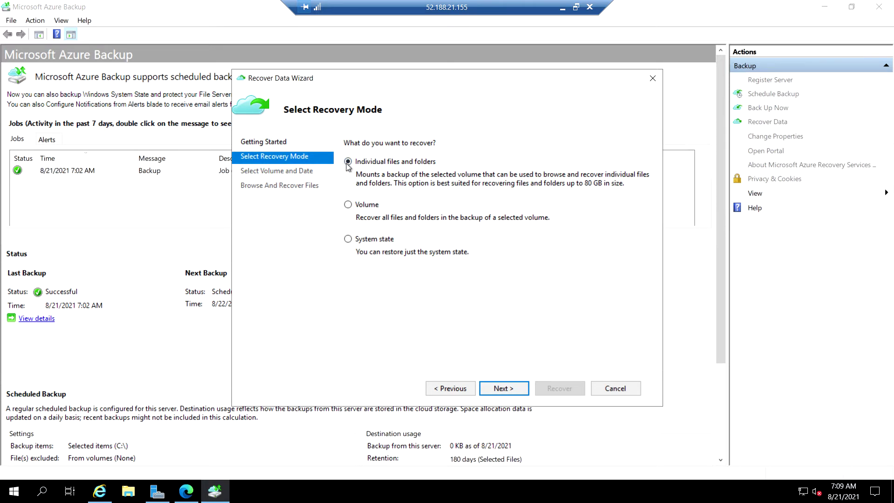
left_click(523, 389)
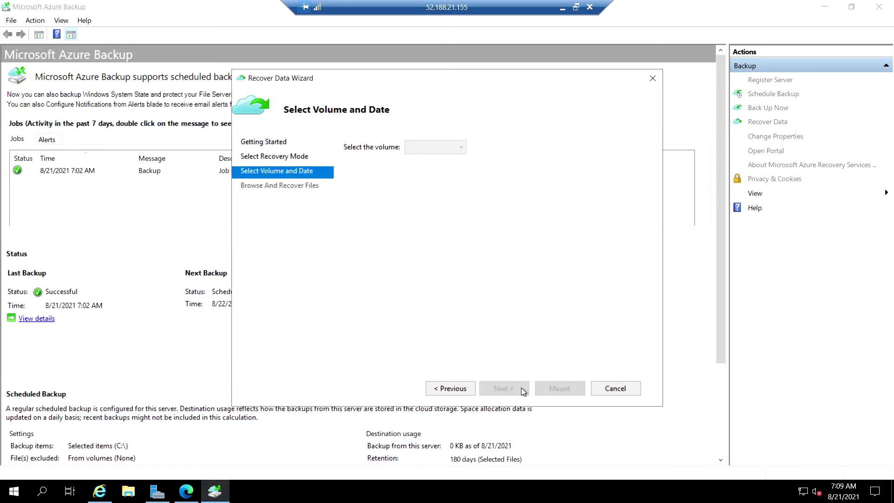
left_click(461, 151)
left_click(445, 160)
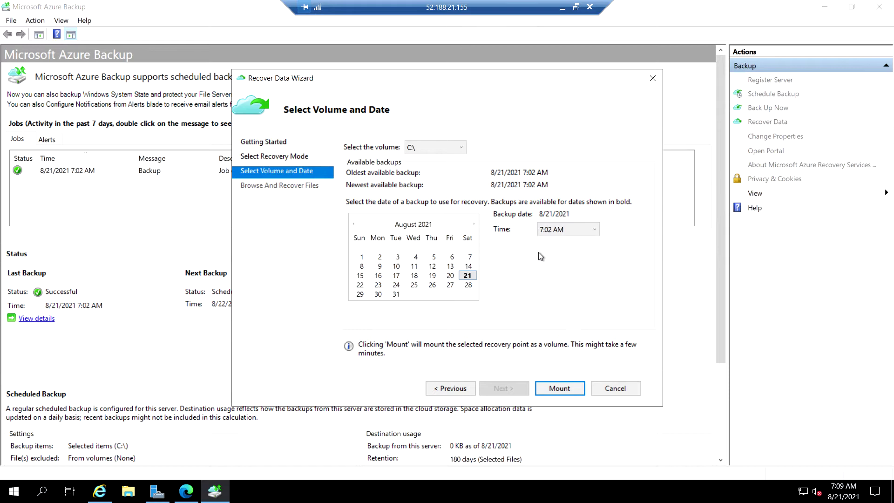
left_click(563, 388)
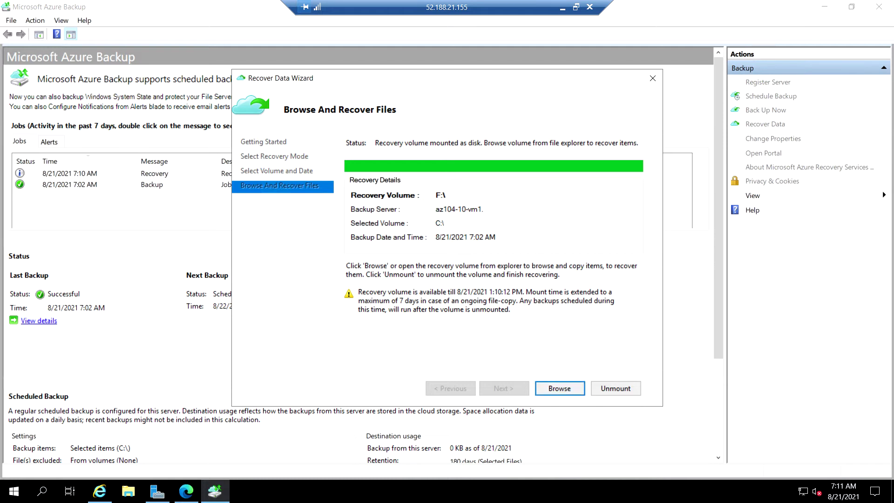
- Open a Command Prompt window from the Windows System programs and make it ready for input
left_click(20, 495)
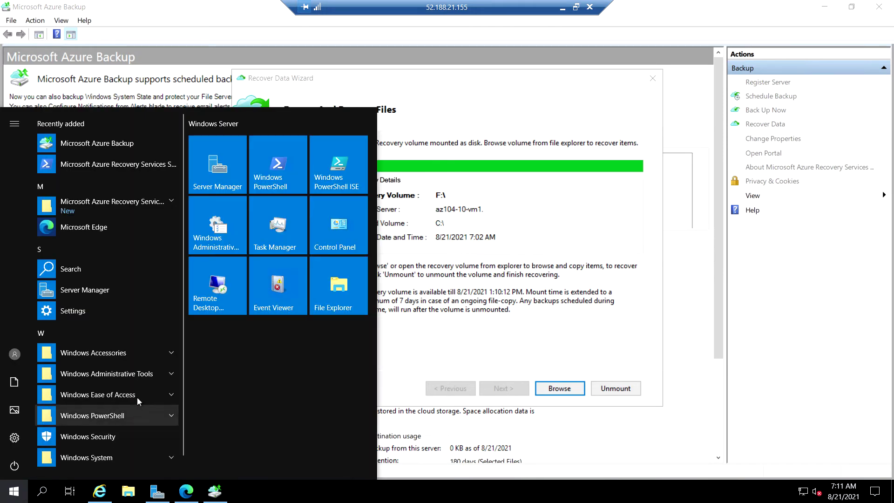
scroll(137, 397, "down", 1)
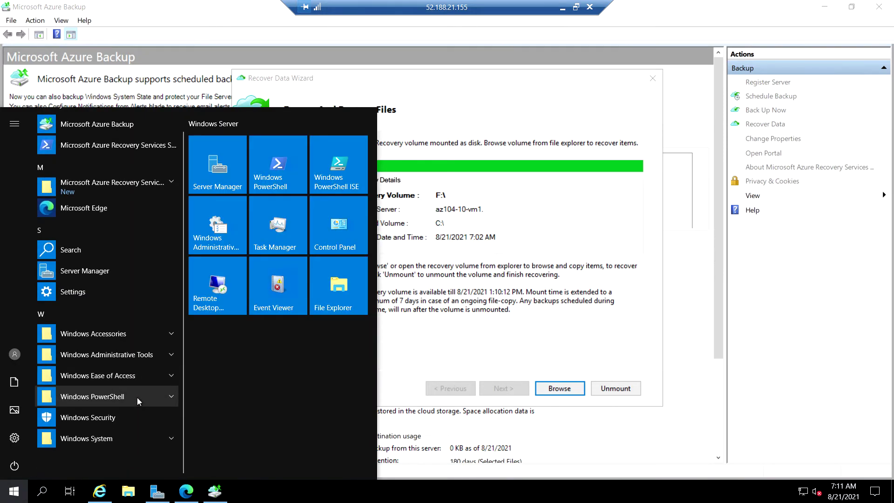
left_click(126, 438)
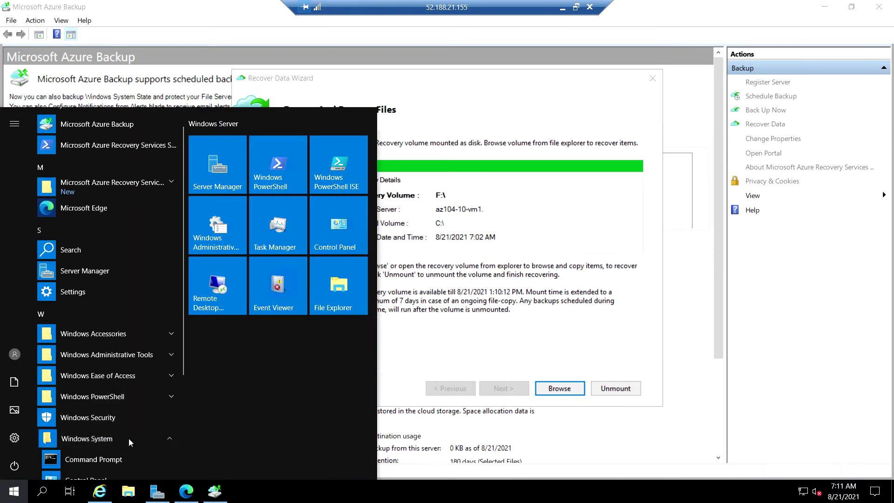
left_click(100, 460)
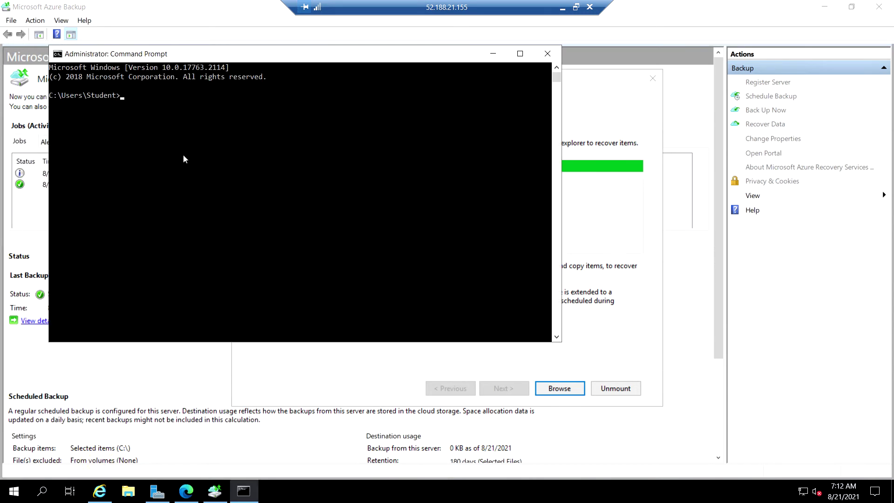
left_click(184, 155)
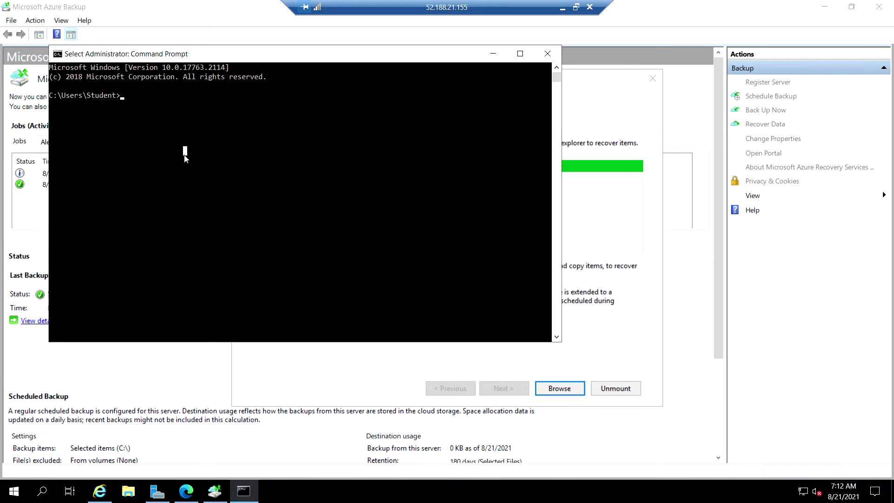
- Restore the hosts file by running robocopy F:\Windows\System32\drivers\etc C:\Windows\System32\drivers\etc hosts /r:1 /w:1
type("roboc")
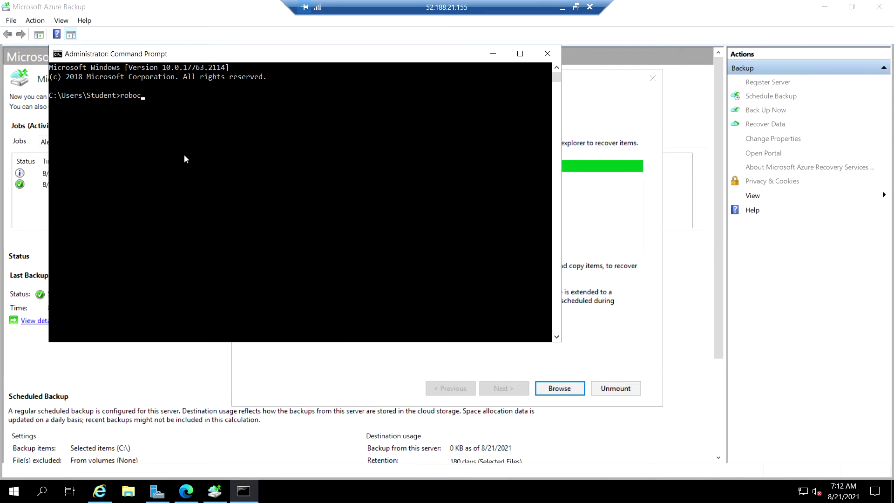
type("opy F:\\Windows\\System32\\drivers")
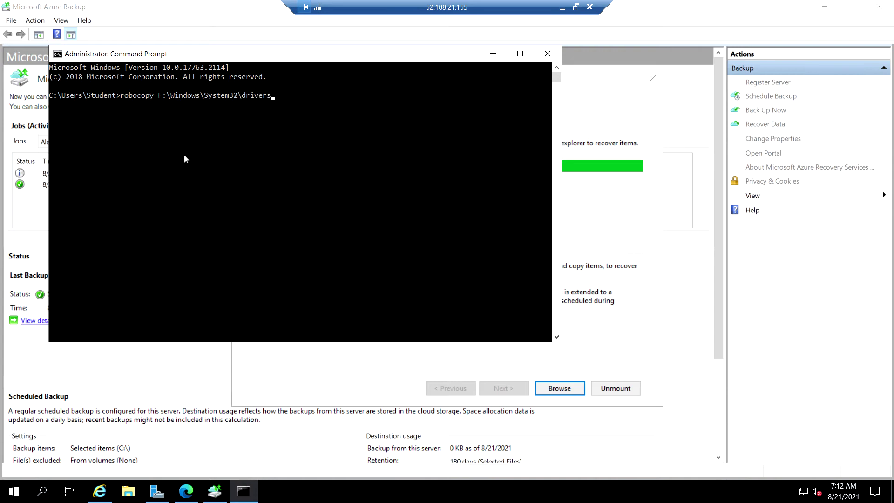
type("\\etc")
type(" C:")
type("\\")
type("Windows")
type("\\System")
type("32")
type("\\dr")
key("Tab")
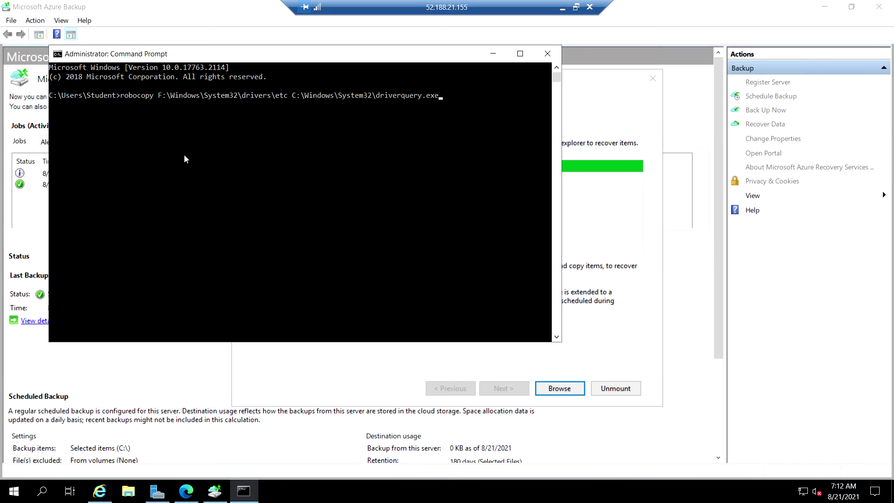
key("BackSpace")
key("BackSpace")
key("BackSpace")
key("BackSpace")
key("BackSpace")
key("BackSpace")
key("BackSpace")
key("BackSpace")
key("BackSpace")
key("BackSpace")
key("BackSpace")
key("BackSpace")
key("BackSpace")
type("ivers\\etc hosts /r:1 /w:1")
key("Return")
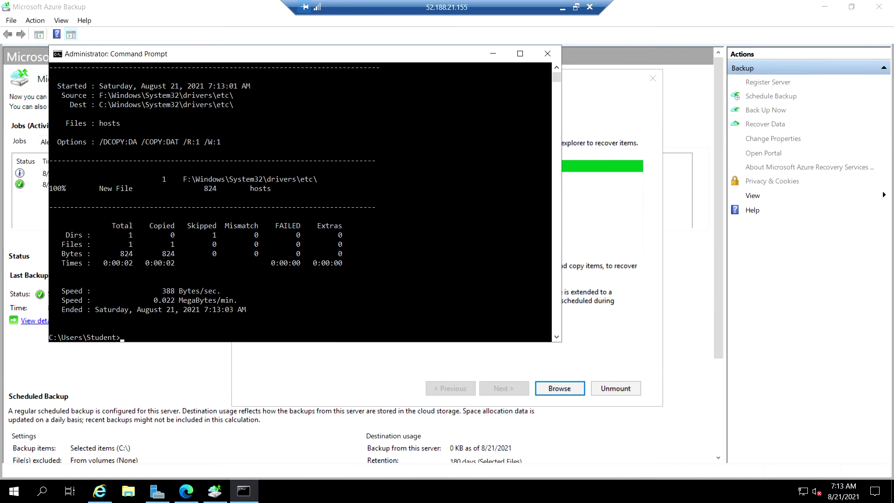
- Switch to File Explorer and browse to the C:\Windows\System32 folder
left_click(131, 494)
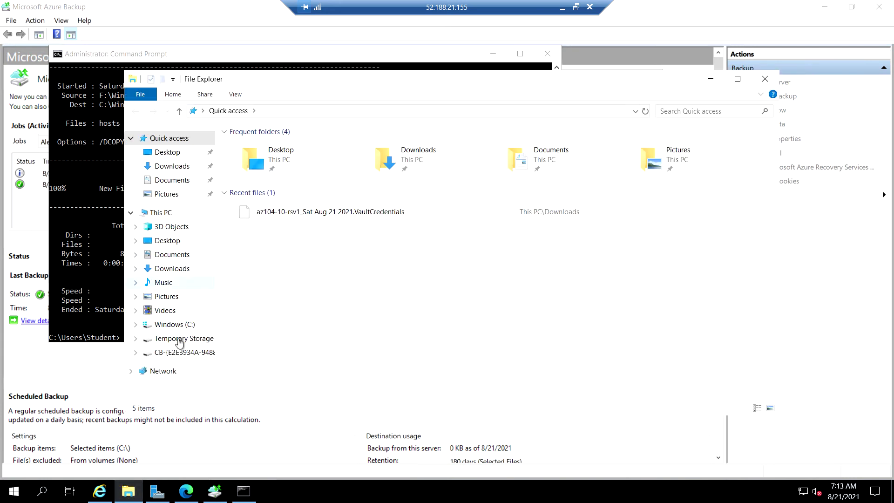
left_click(187, 326)
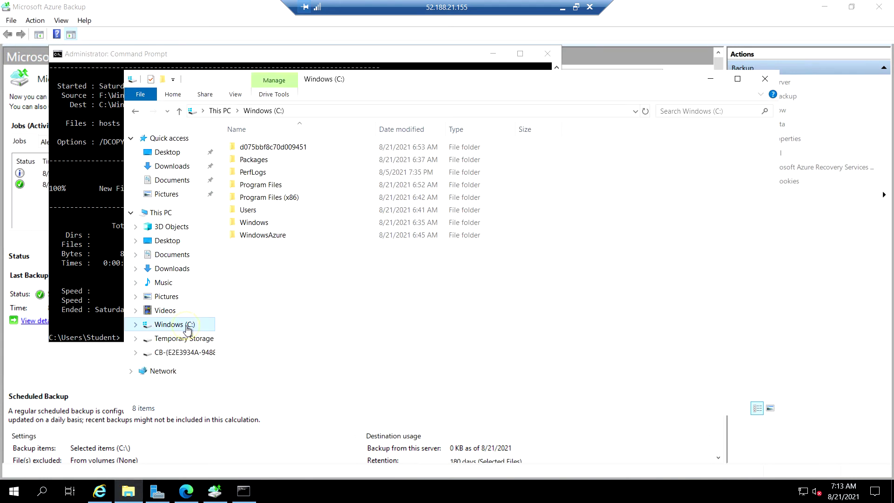
double_click(260, 223)
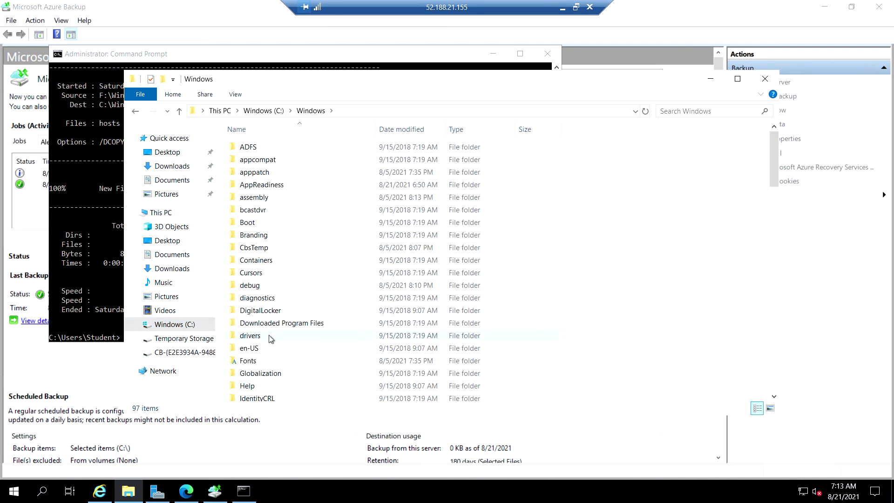
left_click(269, 334)
type("sys")
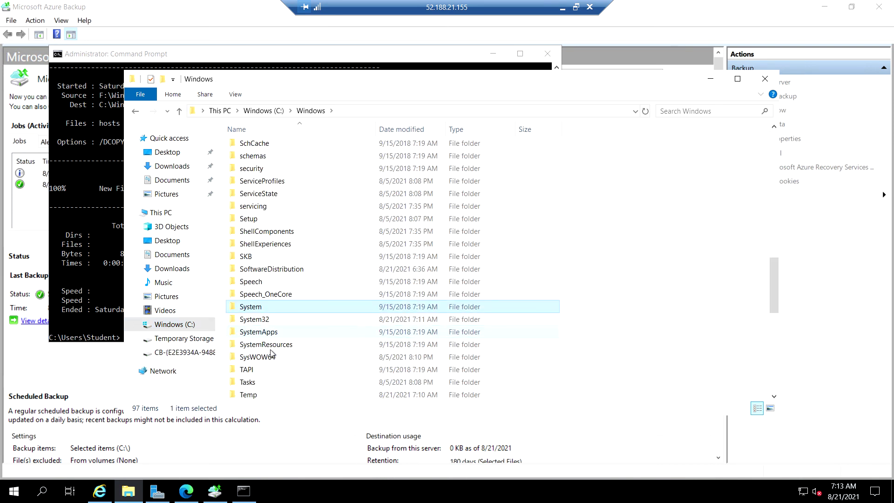
double_click(283, 320)
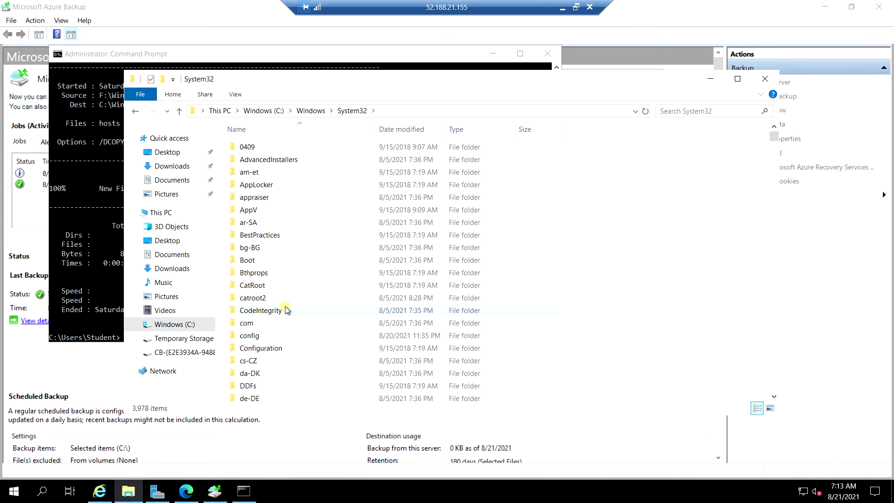
- Open the drivers\etc folder inside System32, check it for the restored hosts file, and close File Explorer
left_click(286, 310)
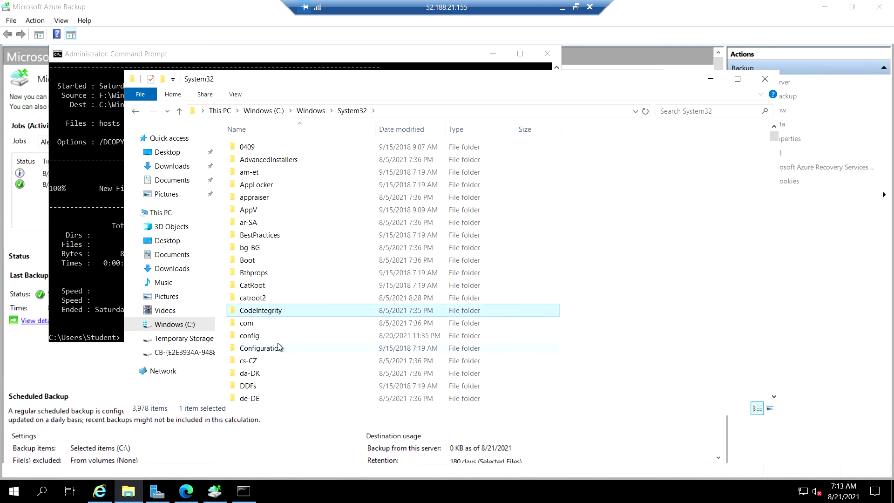
type("dr")
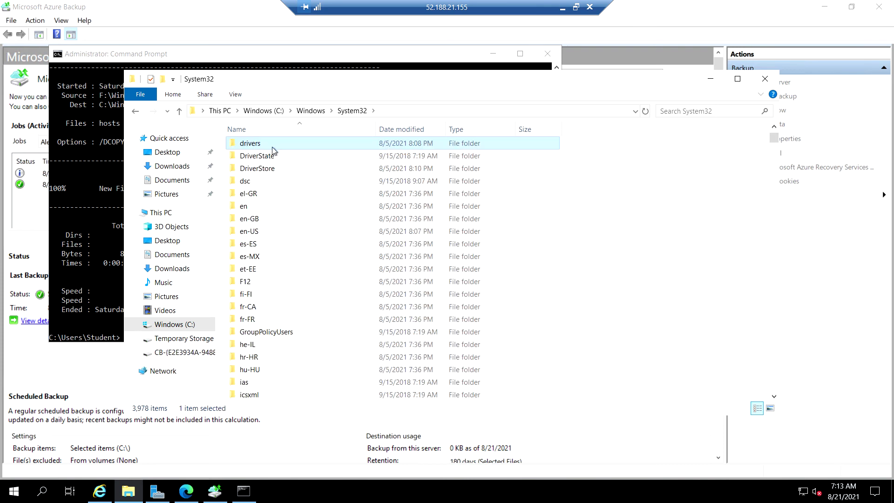
double_click(272, 147)
left_click(263, 173)
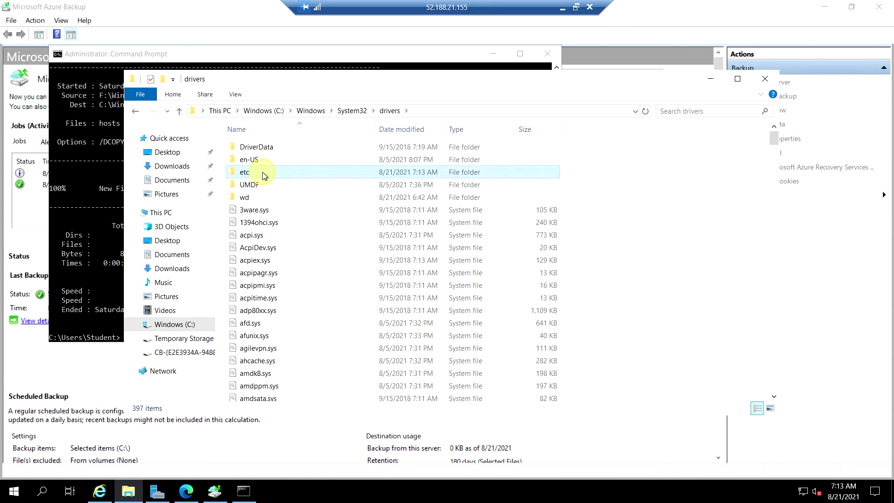
double_click(262, 173)
left_click(264, 148)
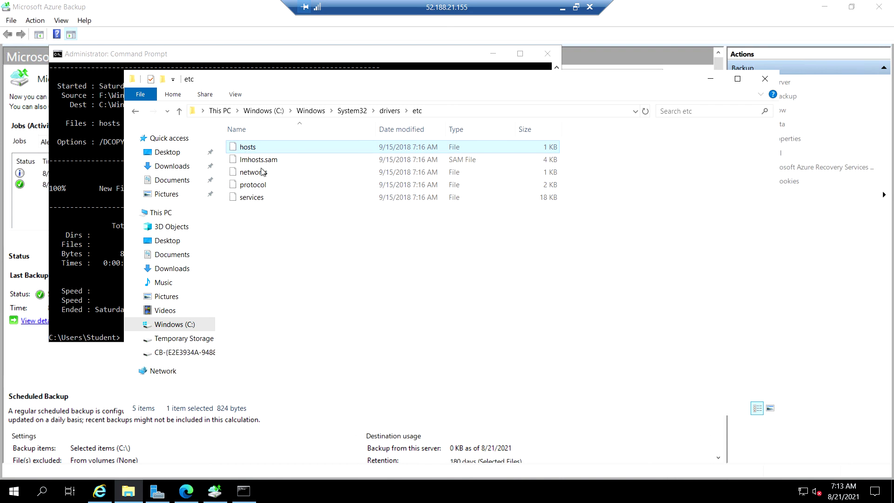
left_click(764, 83)
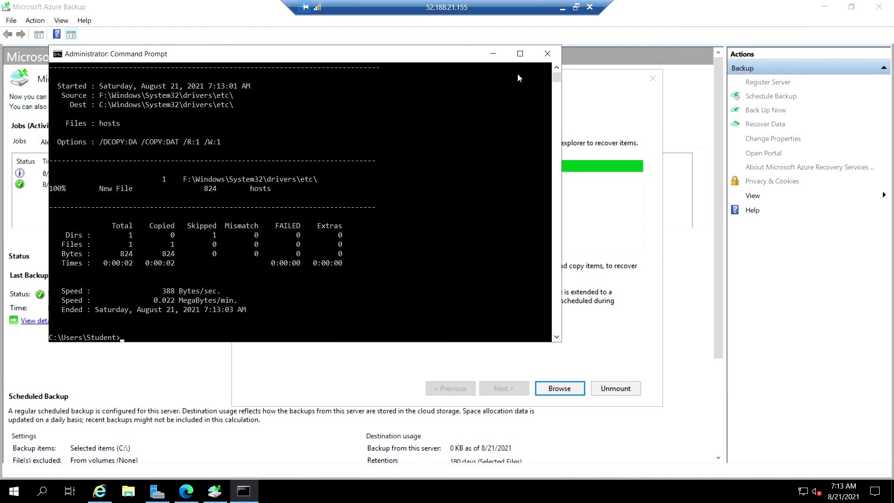
- Close the Command Prompt and unmount the F:\ recovery volume to end the current recovery
left_click(547, 54)
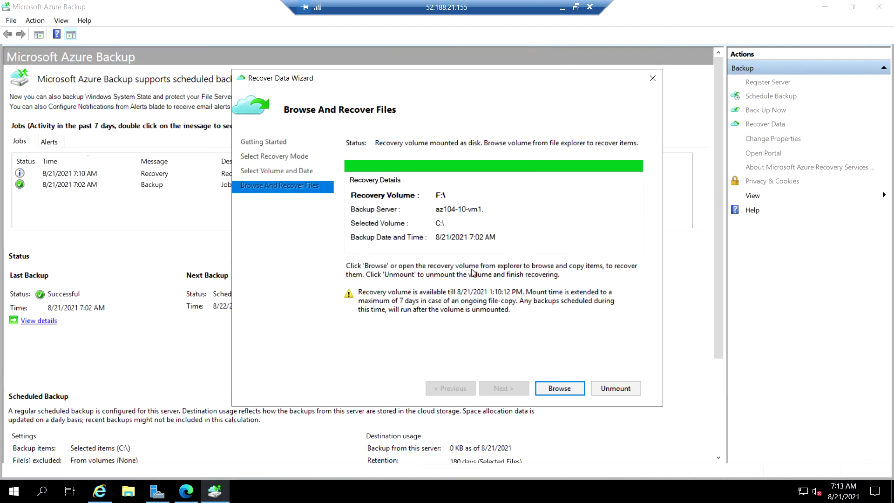
left_click(615, 388)
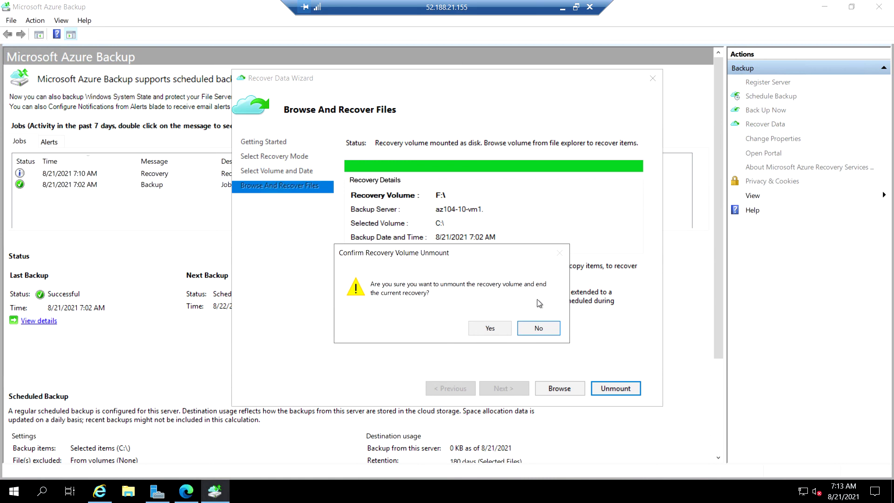
left_click(493, 327)
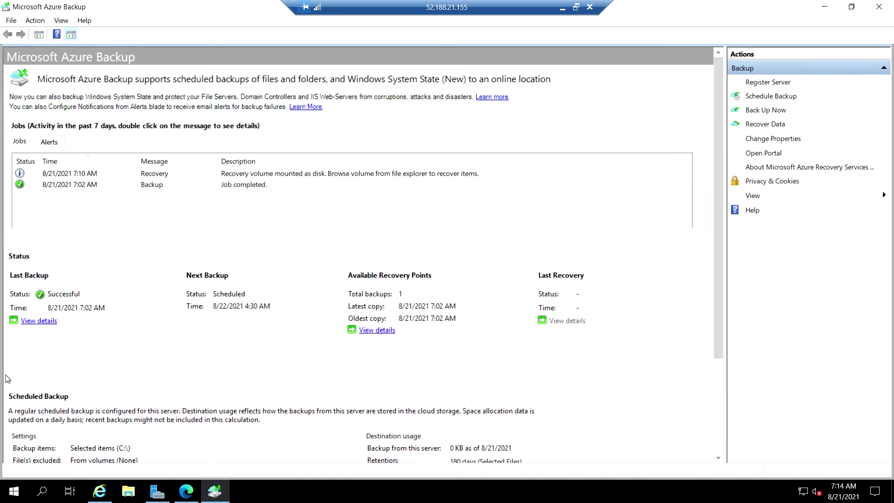